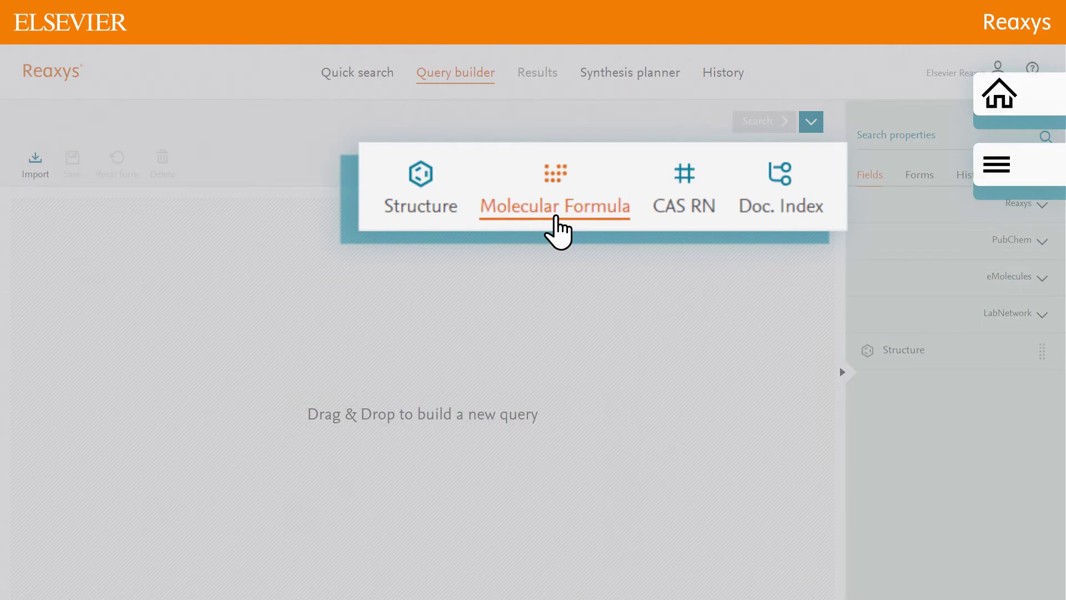
# Add an empty Molecular Formula row, set to 'is', to the Query builder.
pyautogui.click(556, 207)
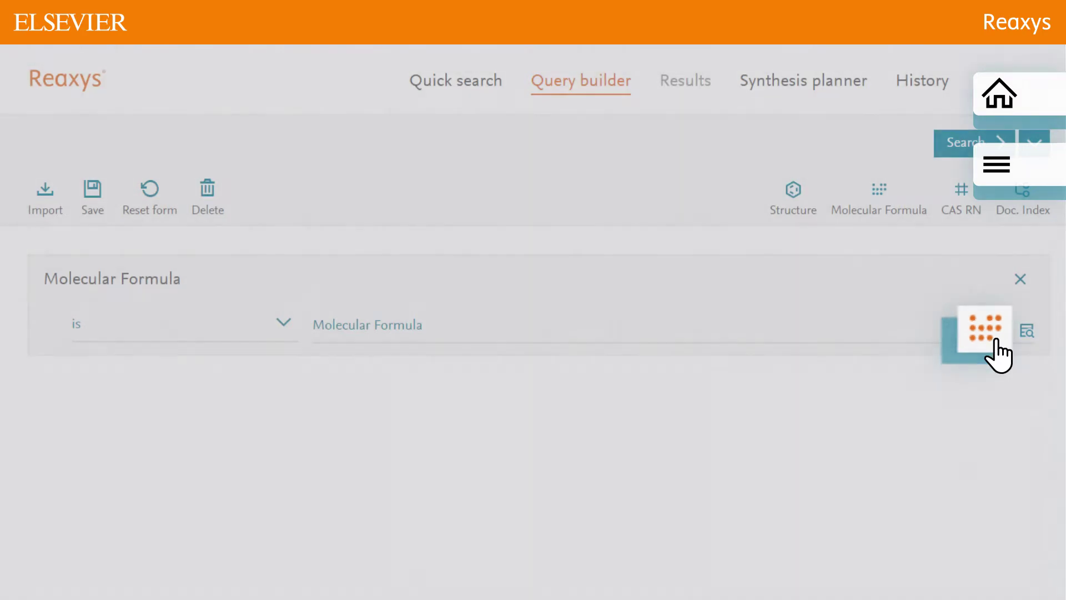
# Build the wildcard formula C12H?Cl? in the periodic-table formula editor.
pyautogui.click(998, 355)
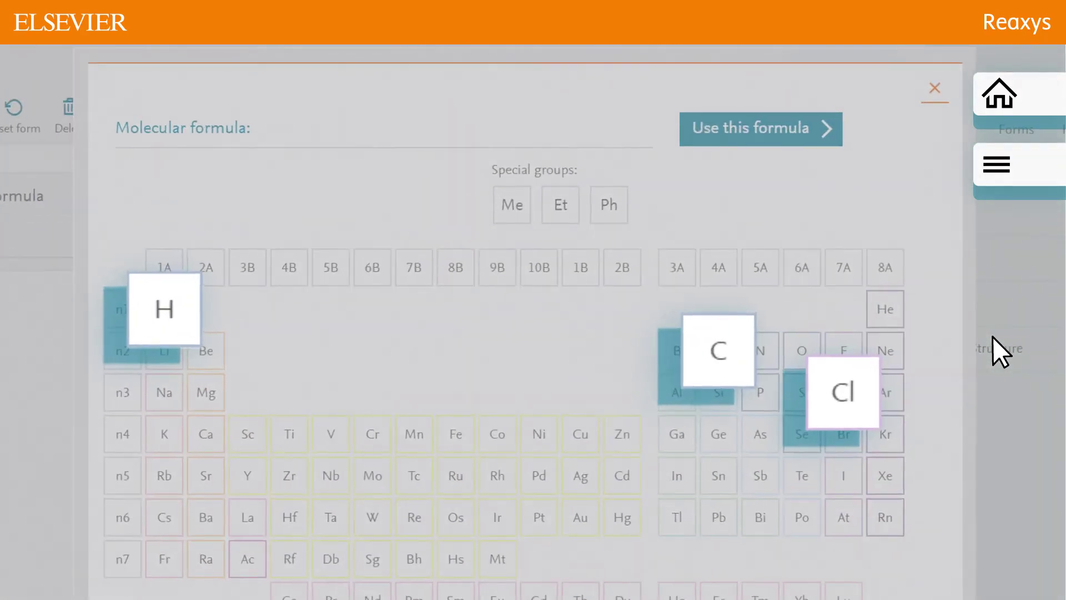
pyautogui.click(720, 382)
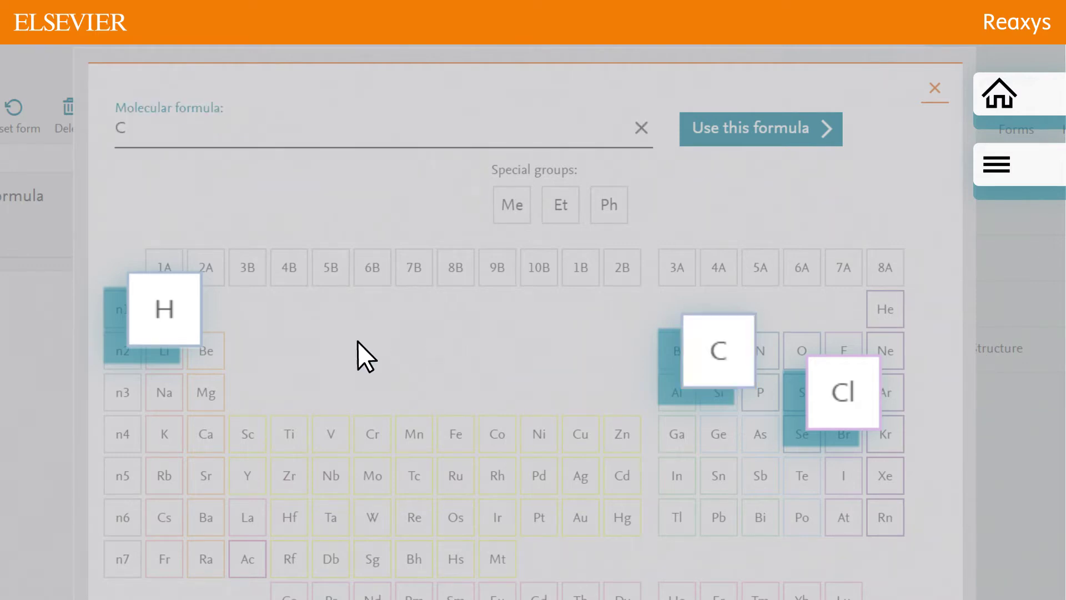
pyautogui.click(167, 344)
pyautogui.click(845, 413)
pyautogui.scroll(2, 289, 235)
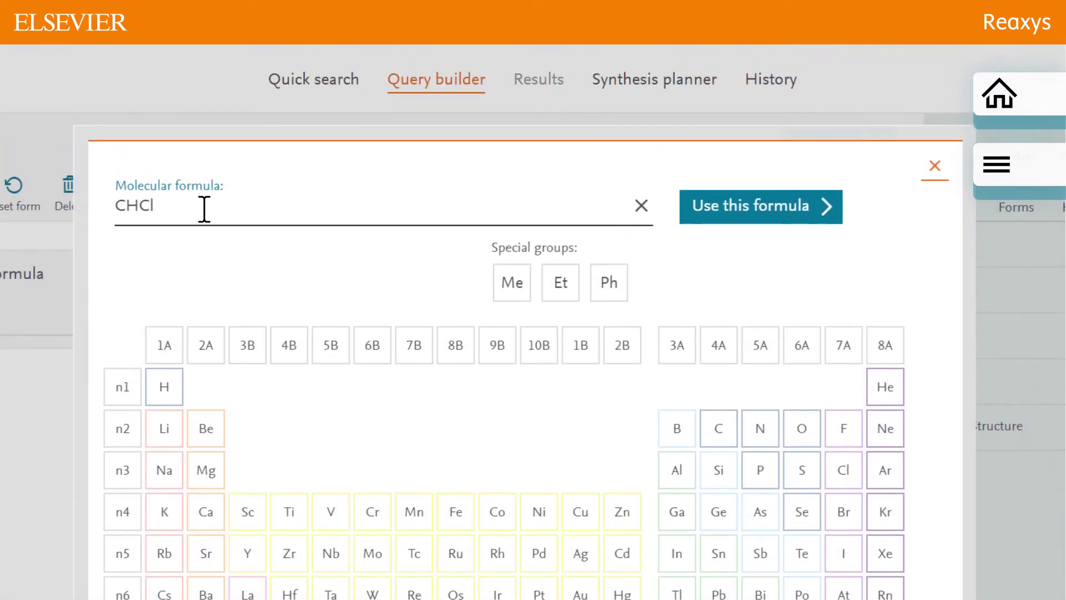
pyautogui.press('Left')
pyautogui.press('Left')
pyautogui.press('Left')
pyautogui.write('12')
pyautogui.press('Right')
pyautogui.write('2')
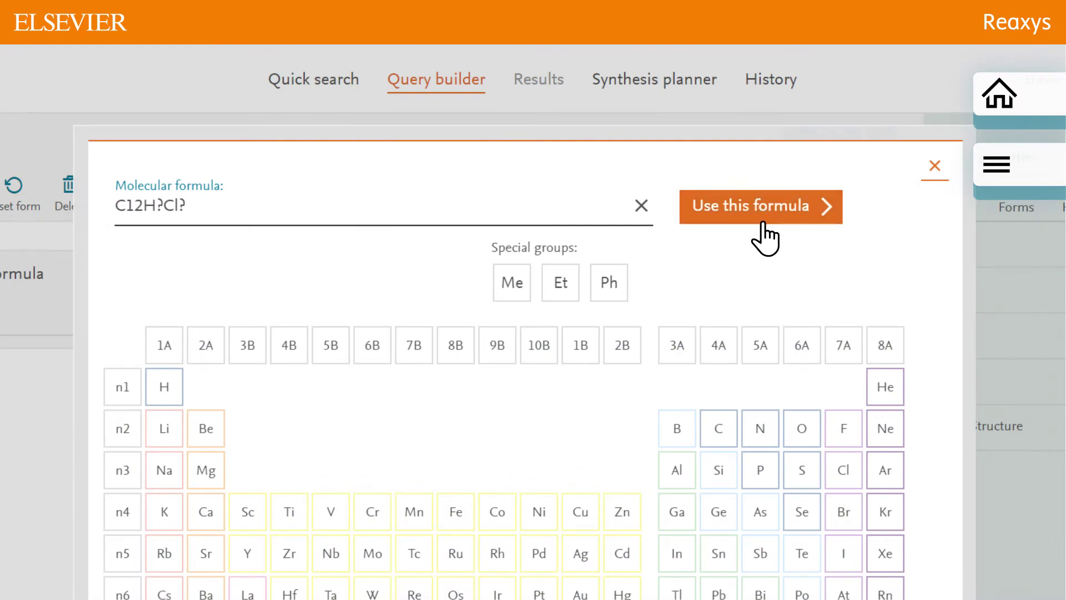
pyautogui.click(762, 222)
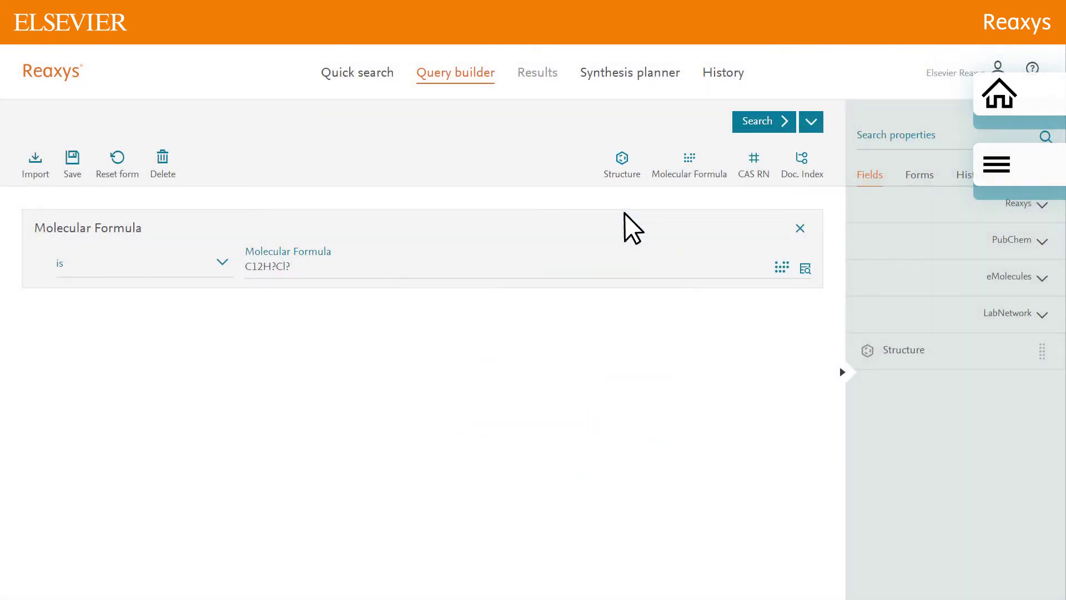
# Add a Chemical Name condition of *biphenyl*, ANDed with the formula, and check its operator options.
pyautogui.write('name')
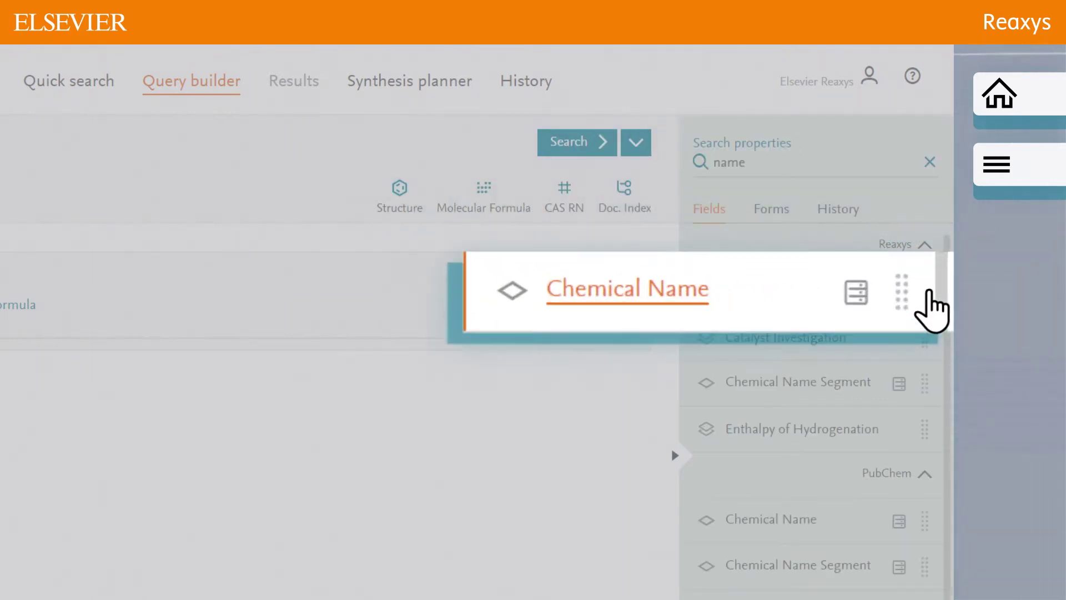
pyautogui.moveTo(933, 305)
pyautogui.mouseDown()
pyautogui.moveTo(750, 350)
pyautogui.moveTo(691, 349)
pyautogui.mouseUp()
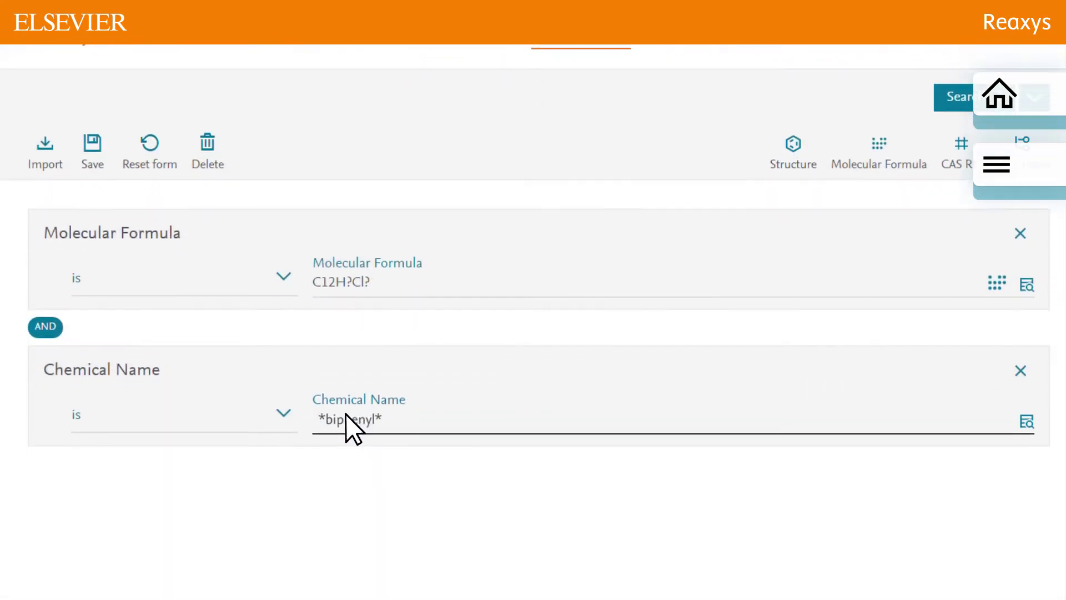
pyautogui.scroll(-1, 350, 428)
pyautogui.click(286, 343)
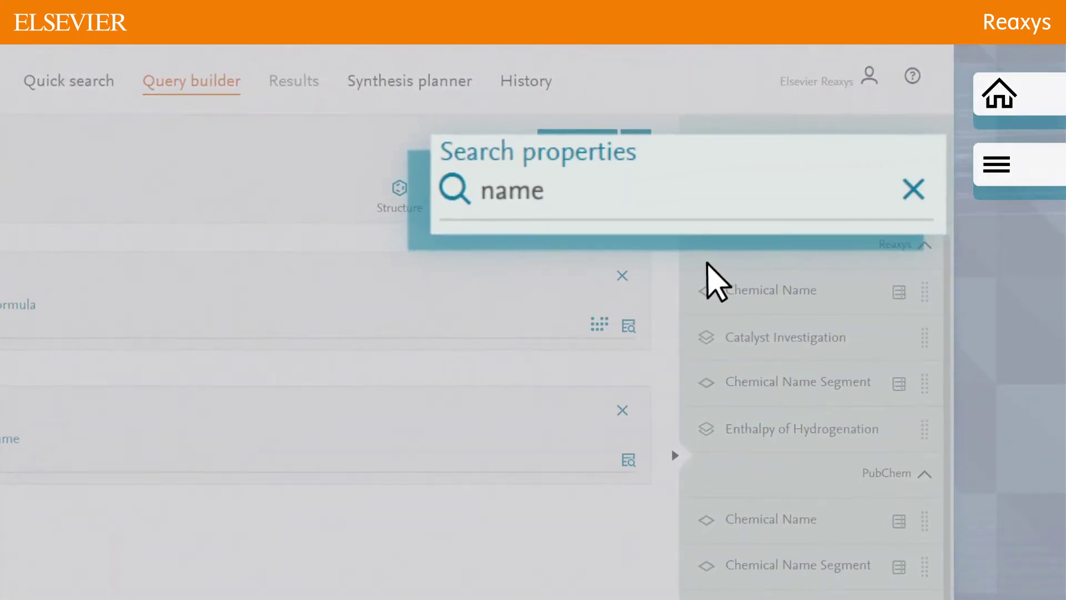
# Add an Abiotic Degradation, Photolysis condition set to Find any, joined with AND.
pyautogui.write('degradation')
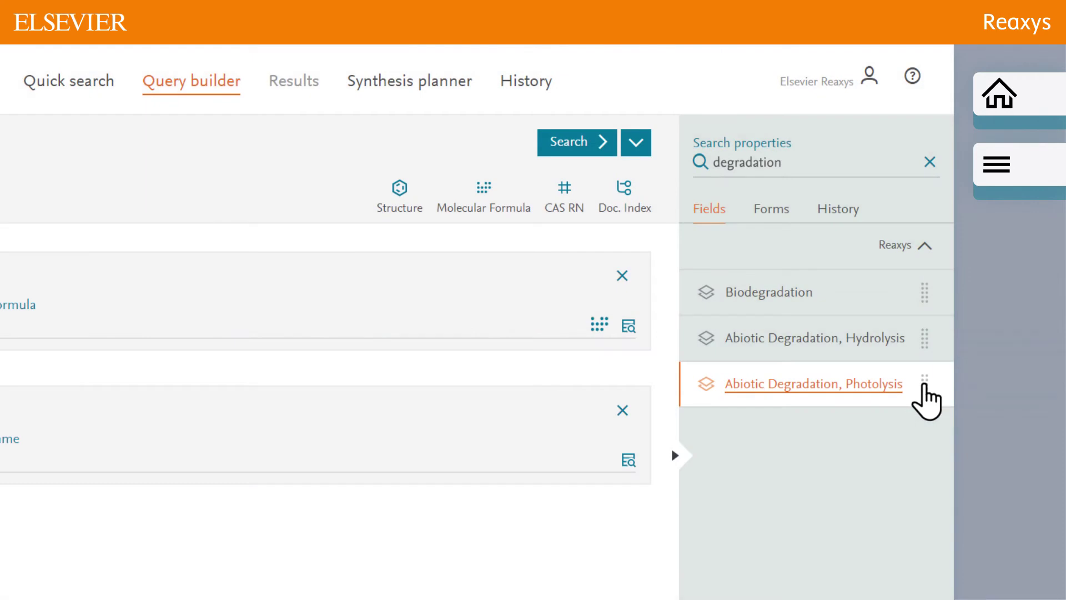
pyautogui.moveTo(923, 385); pyautogui.dragTo(520, 570)
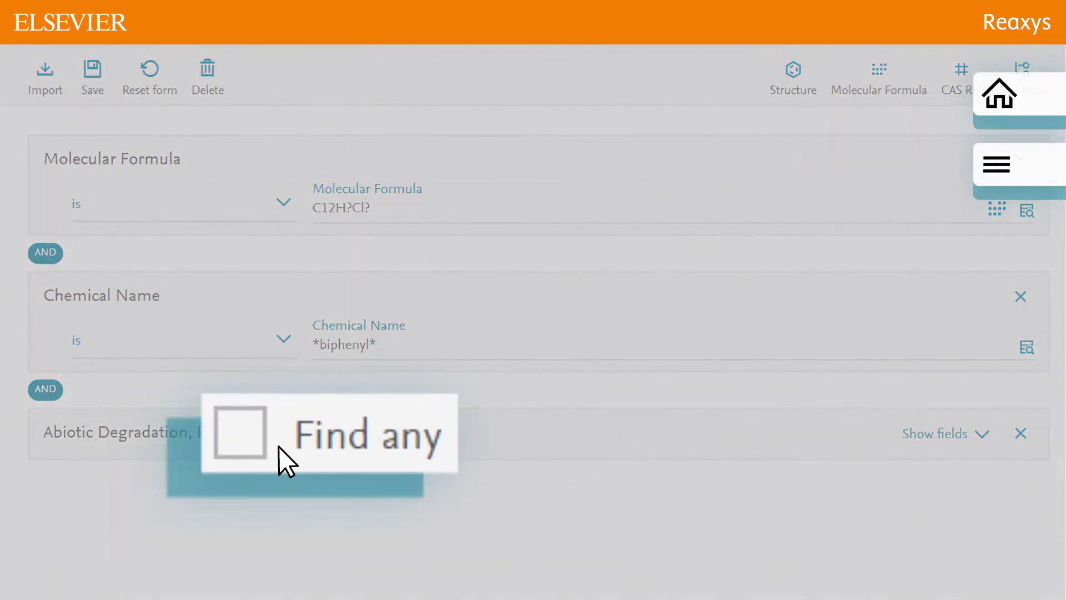
pyautogui.click(300, 433)
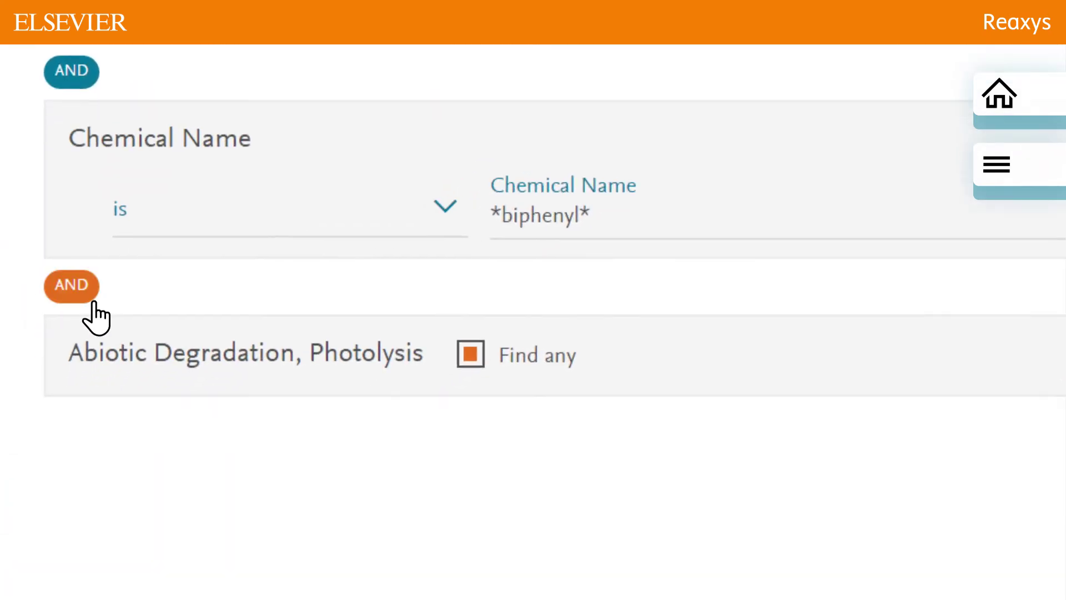
# Review the OR/AND/NOT/PROXIMITY connector choices and keep AND between the conditions.
pyautogui.click(93, 301)
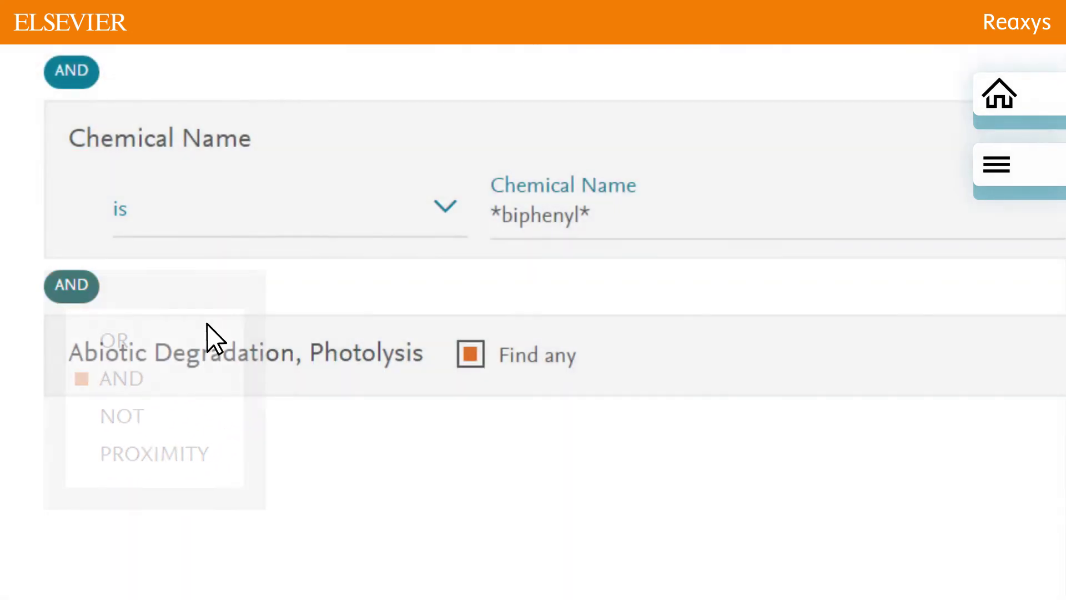
pyautogui.click(211, 328)
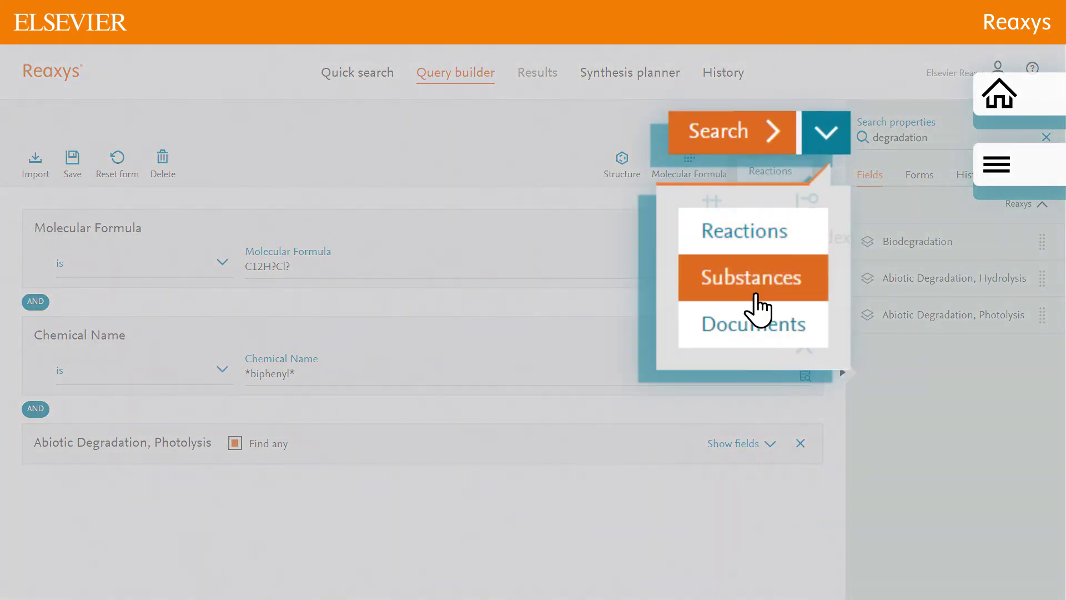
# Run the query as a Substances search, returning 102 results.
pyautogui.click(758, 307)
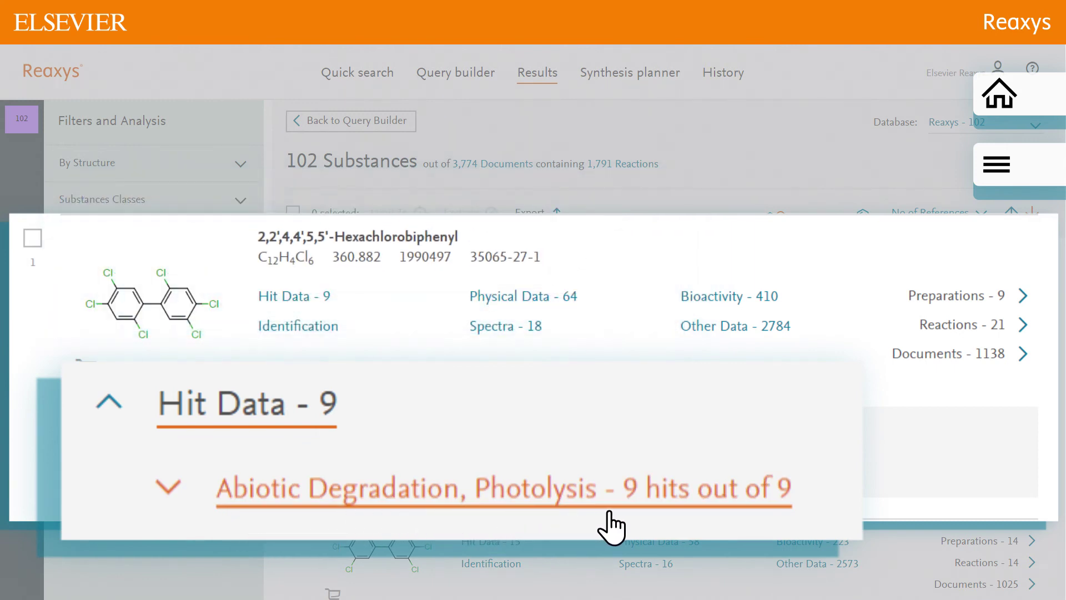
# Expand the 9 photolysis hits for 2,2',4,4',5,5'-Hexachlorobiphenyl and scroll through the record details.
pyautogui.click(328, 494)
pyautogui.scroll(-10, 328, 500)
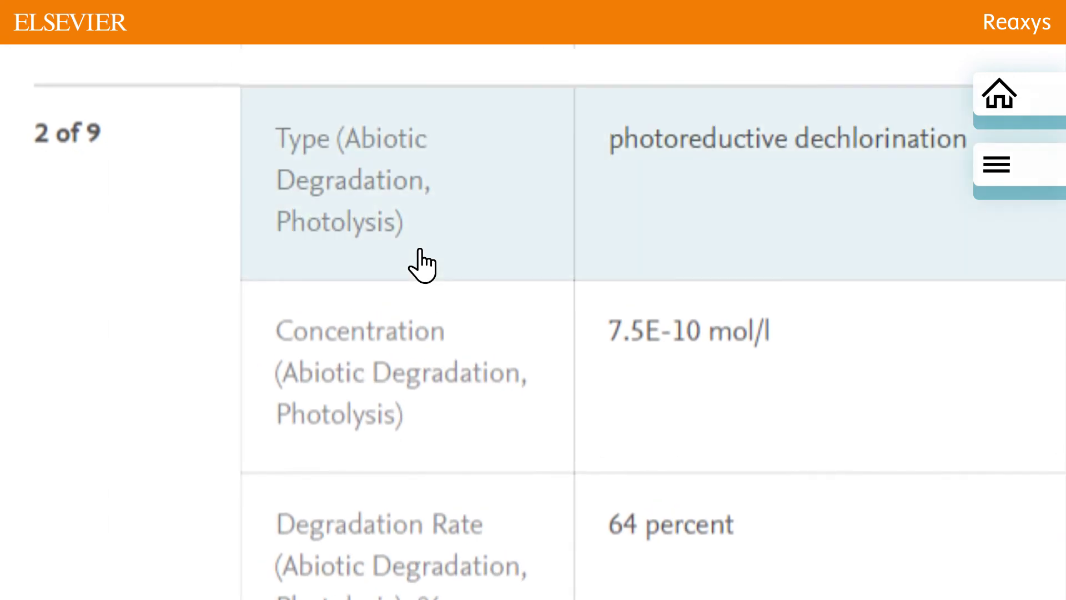
pyautogui.scroll(-2, 422, 265)
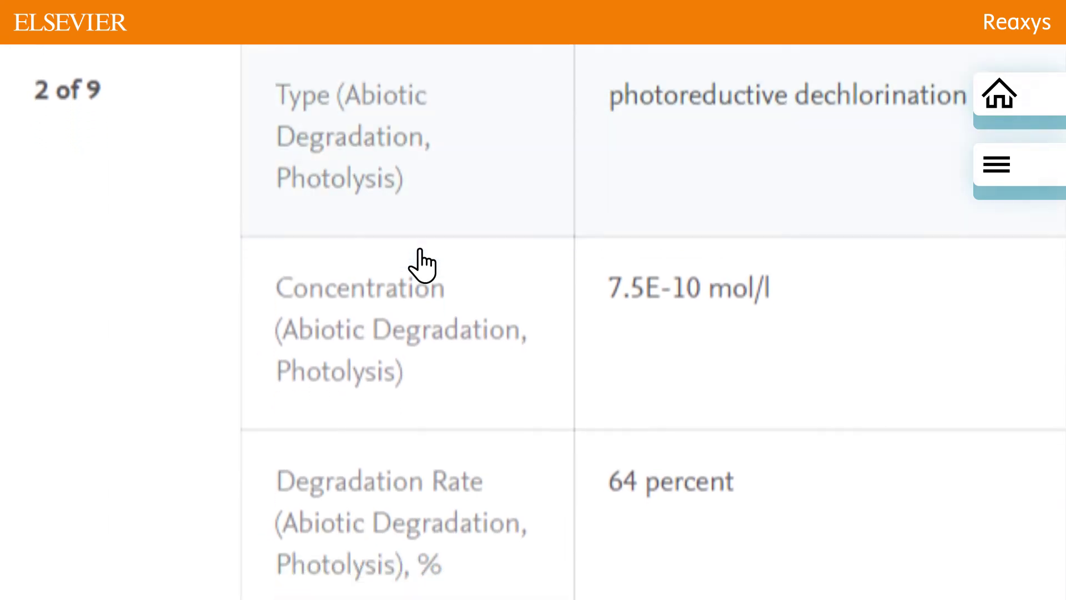
pyautogui.scroll(-3, 422, 265)
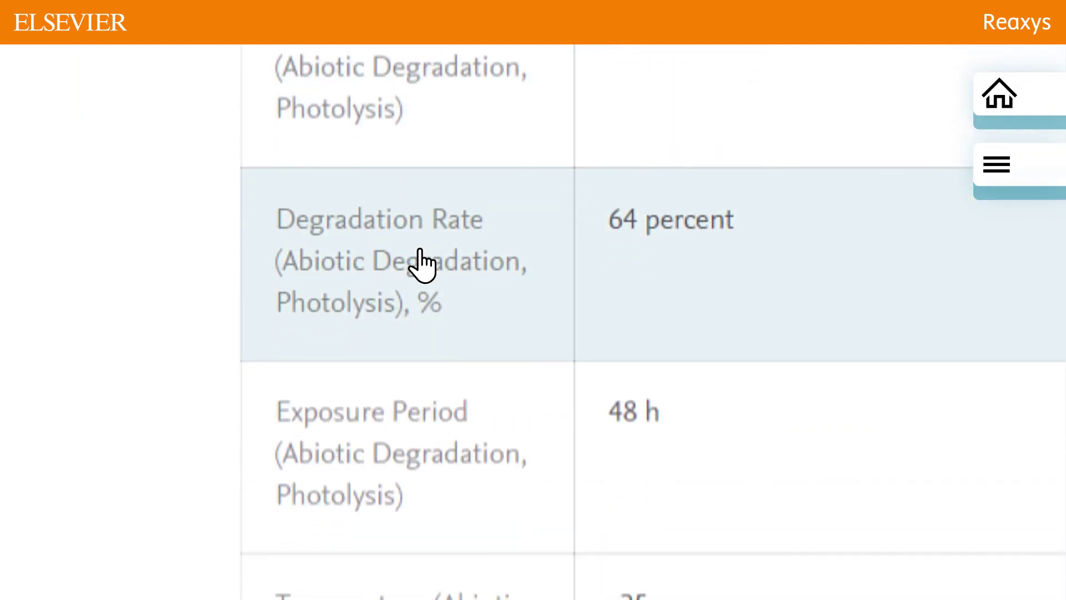
pyautogui.scroll(-3, 422, 265)
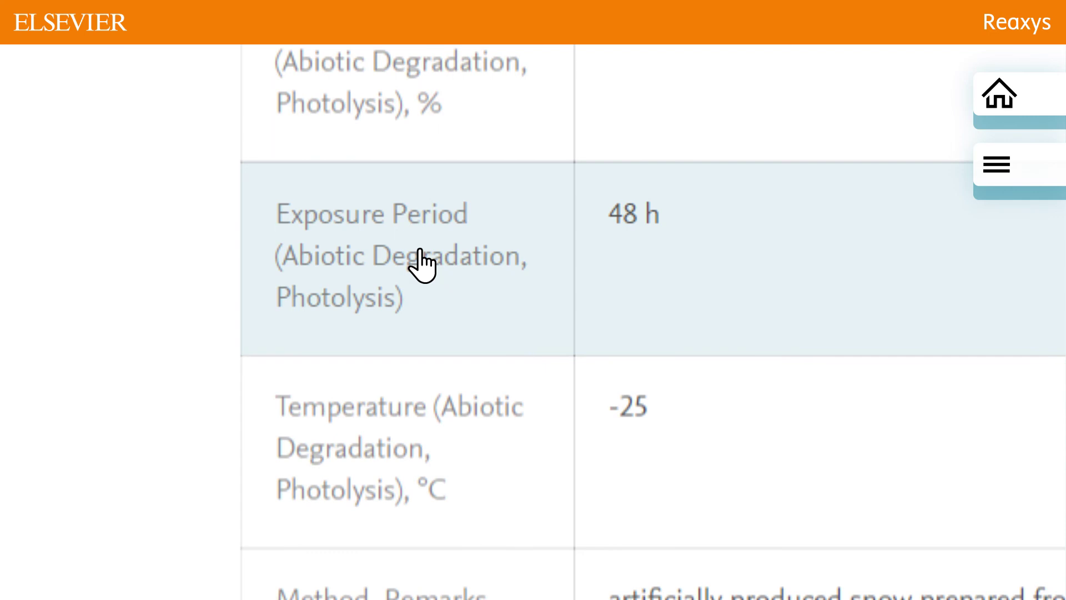
pyautogui.scroll(-2, 422, 266)
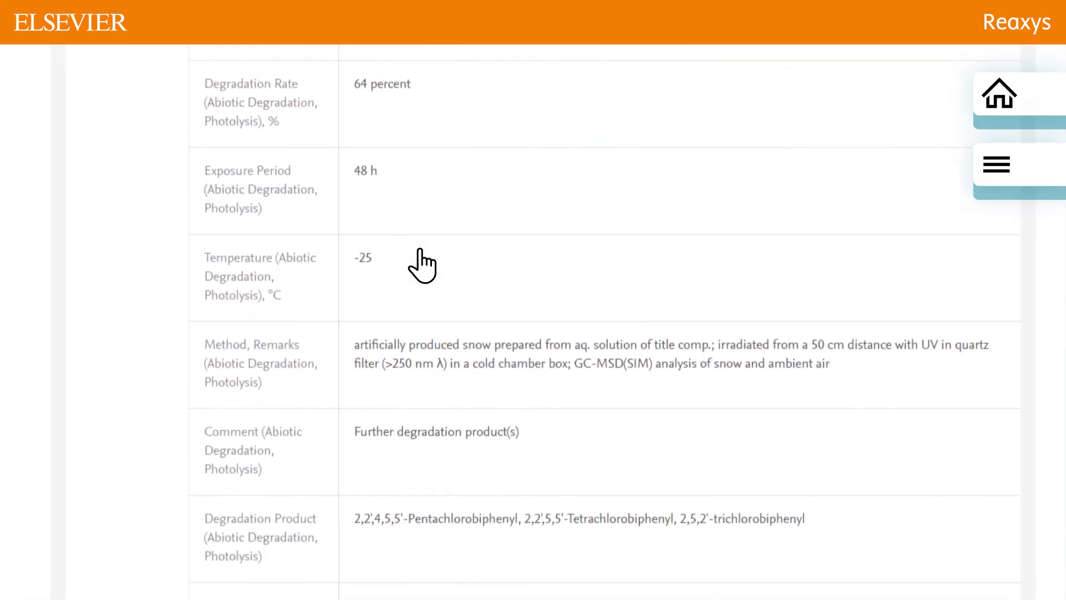
pyautogui.scroll(5, 422, 265)
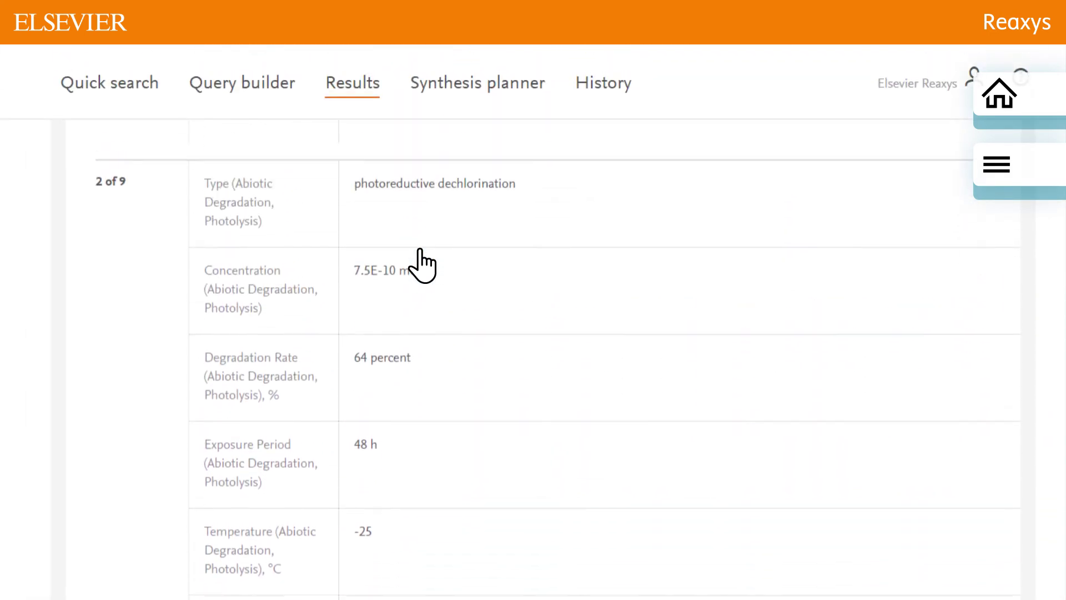